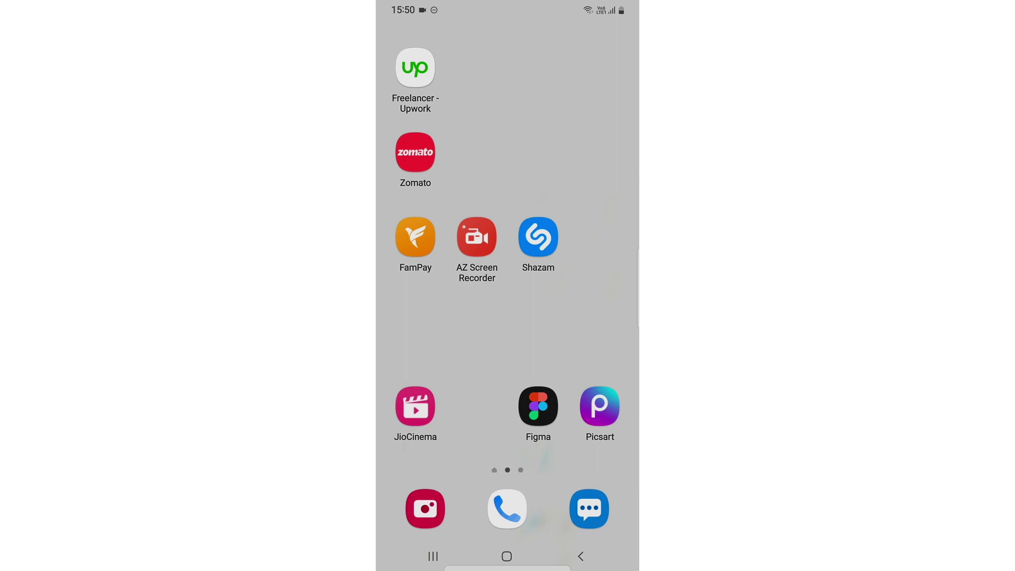
# Open the app drawer, find Google Pay among the installed apps, and launch it.
pyautogui.moveTo(429, 333); pyautogui.dragTo(602, 333)
pyautogui.moveTo(507, 444); pyautogui.dragTo(507, 198)
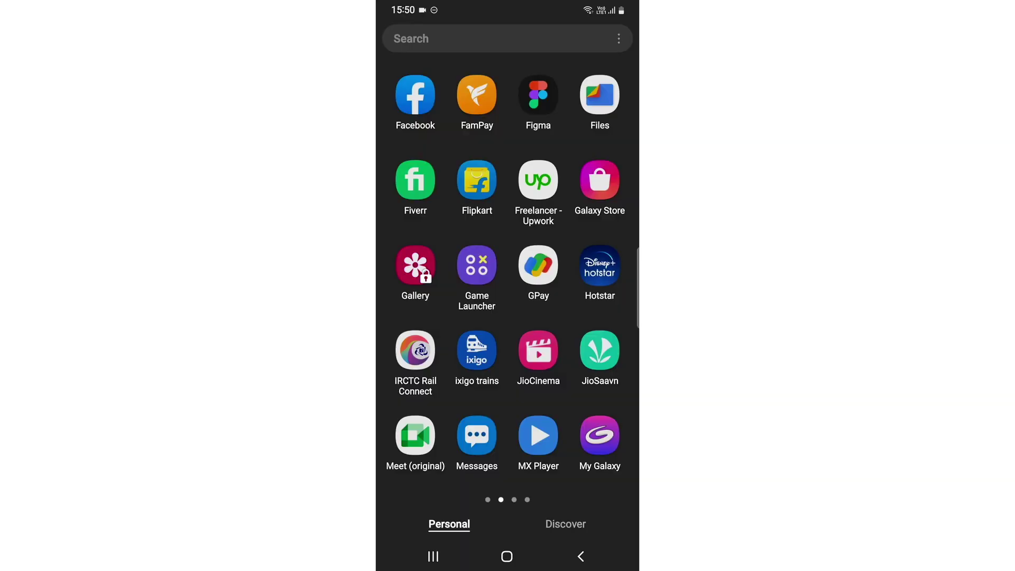
pyautogui.moveTo(586, 317)
pyautogui.mouseDown()
pyautogui.moveTo(428, 317)
pyautogui.moveTo(587, 318)
pyautogui.mouseUp()
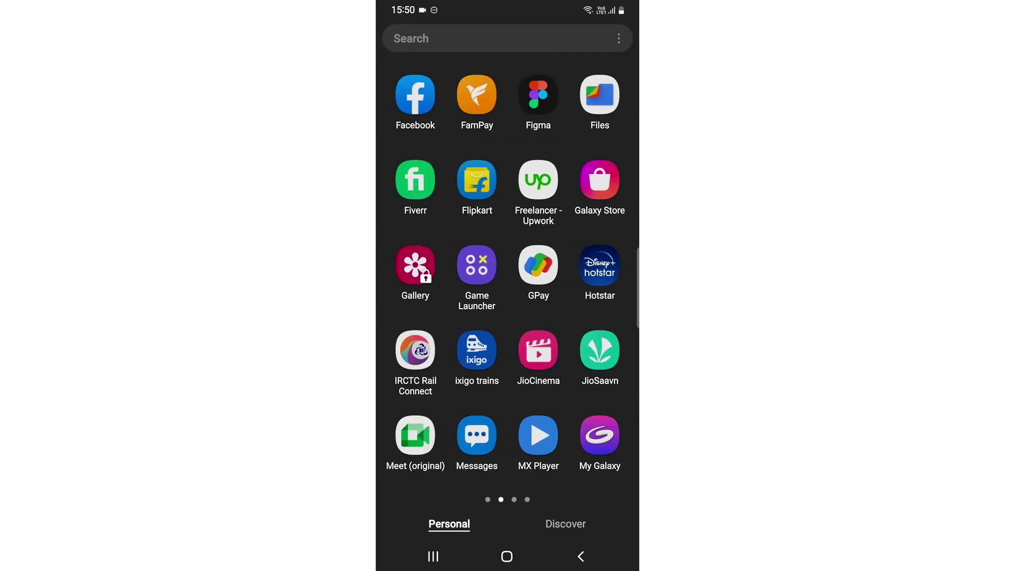
pyautogui.click(537, 264)
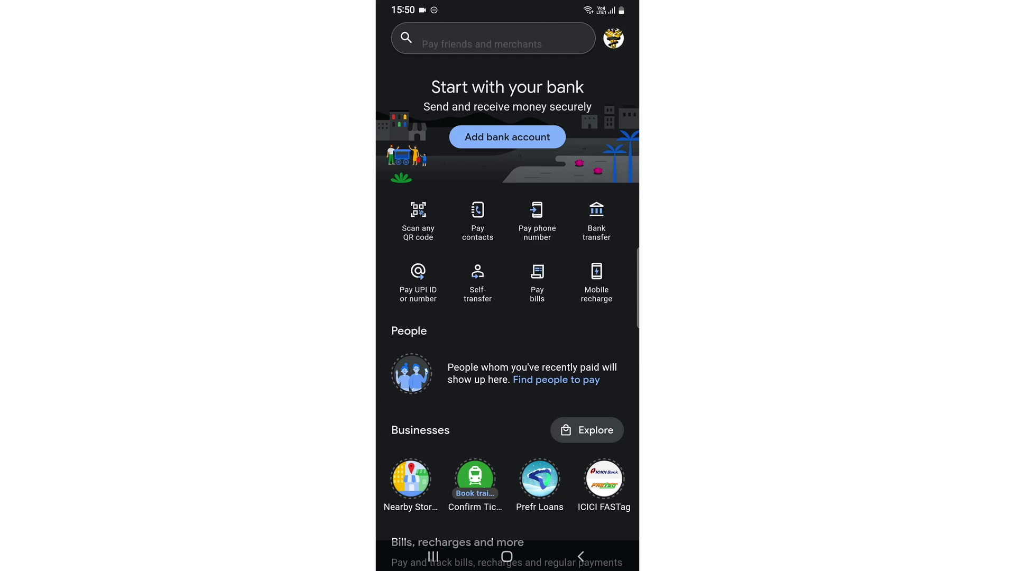
pyautogui.scroll(-5, 508, 317)
pyautogui.scroll(5, 507, 317)
# Go from the profile picture to Google Pay Settings and choose Sign out.
pyautogui.click(613, 38)
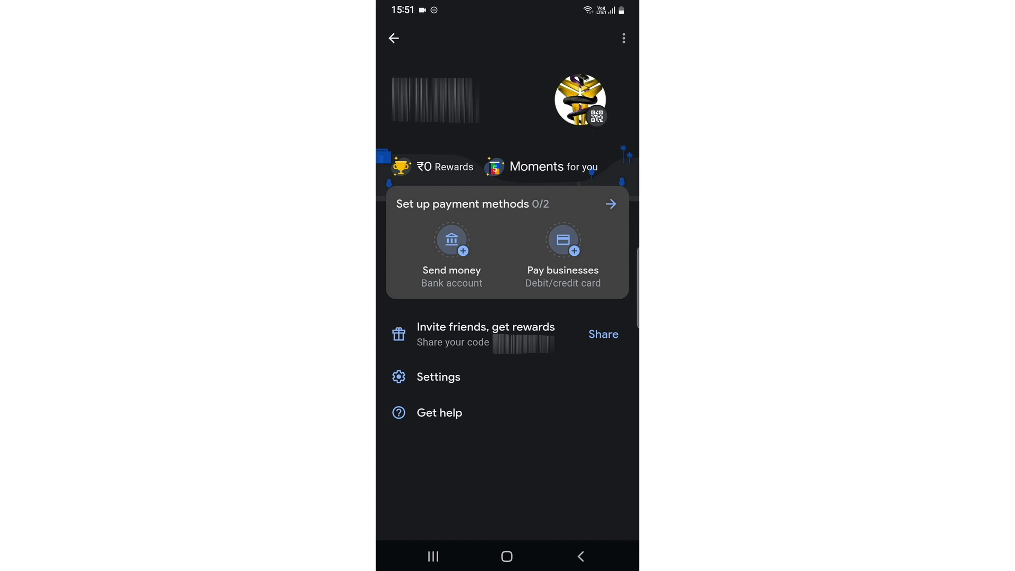
pyautogui.click(438, 376)
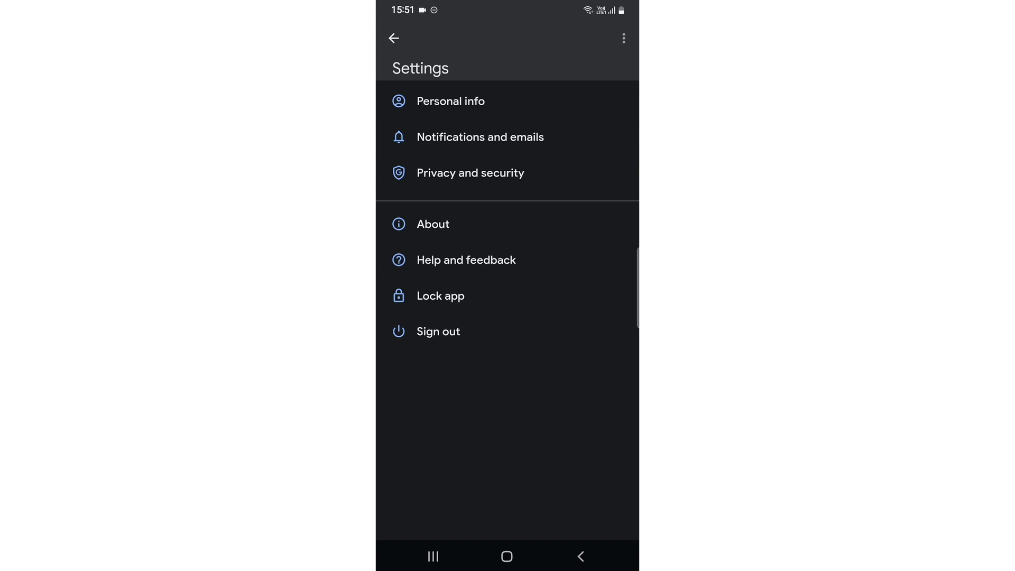
pyautogui.click(437, 331)
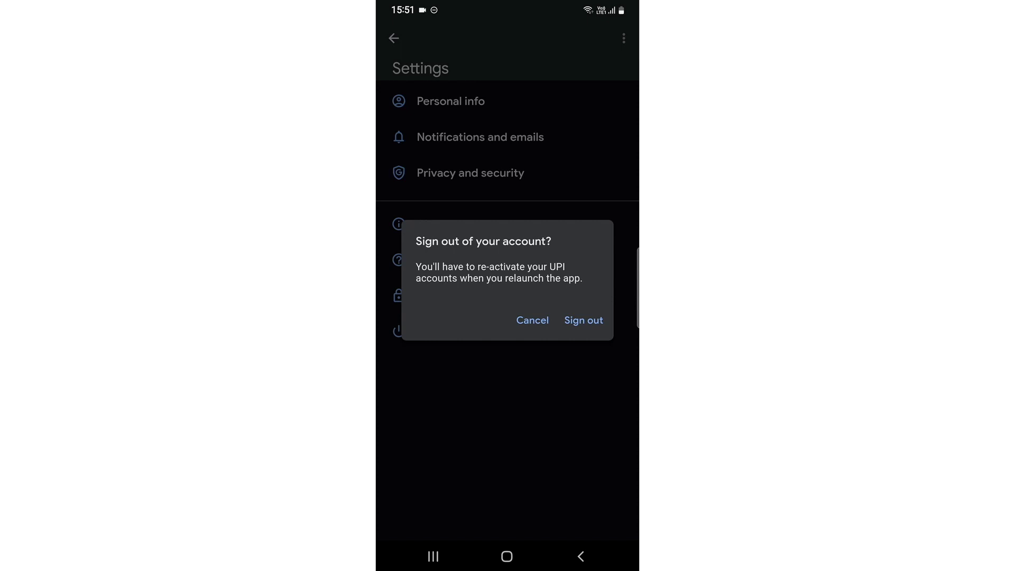
# Confirm Sign out in the dialog to reach the 'Welcome to Google Pay' screen.
pyautogui.click(584, 319)
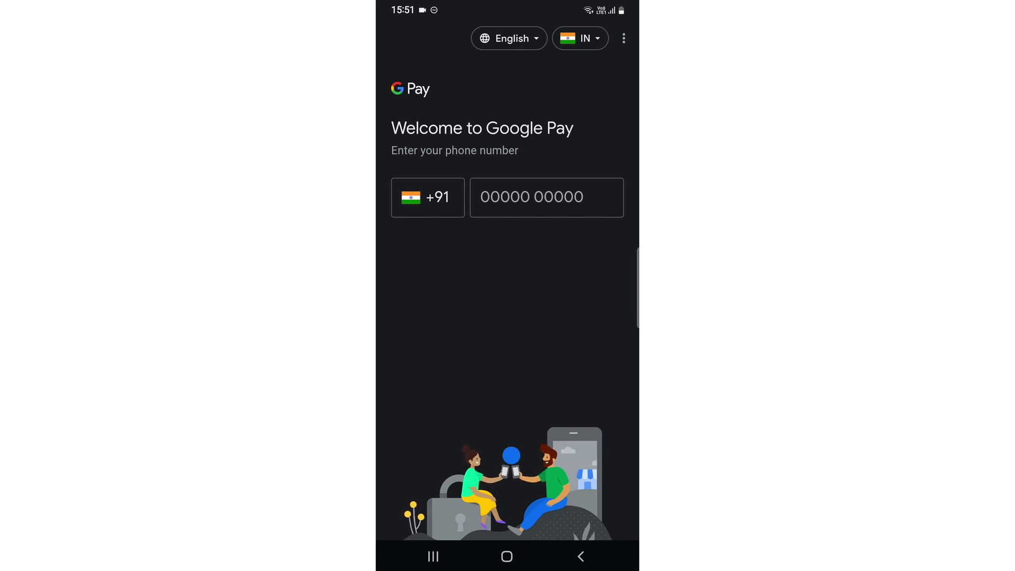
# Exit Google Pay to the Android home screen with the Home button.
pyautogui.click(507, 556)
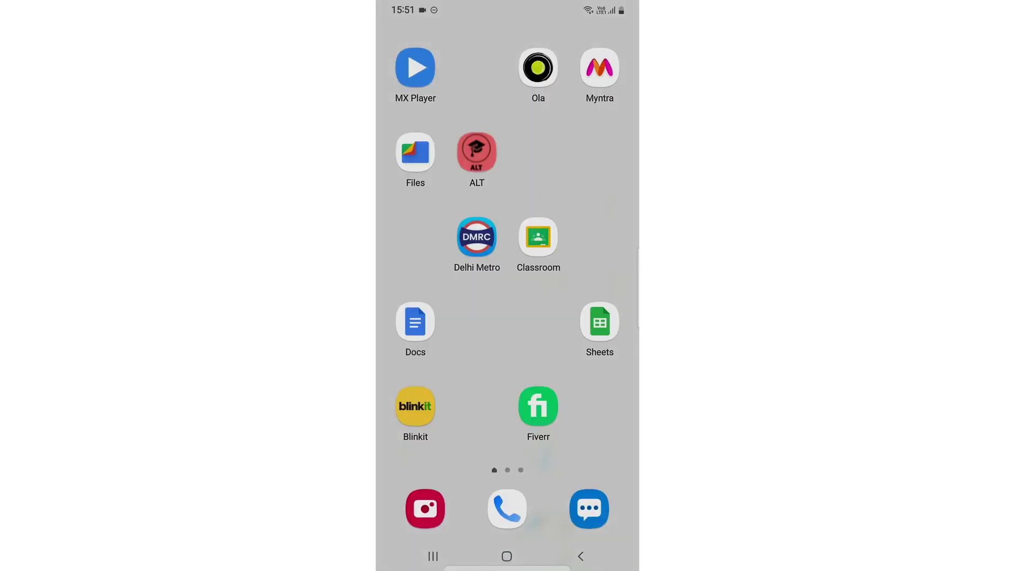